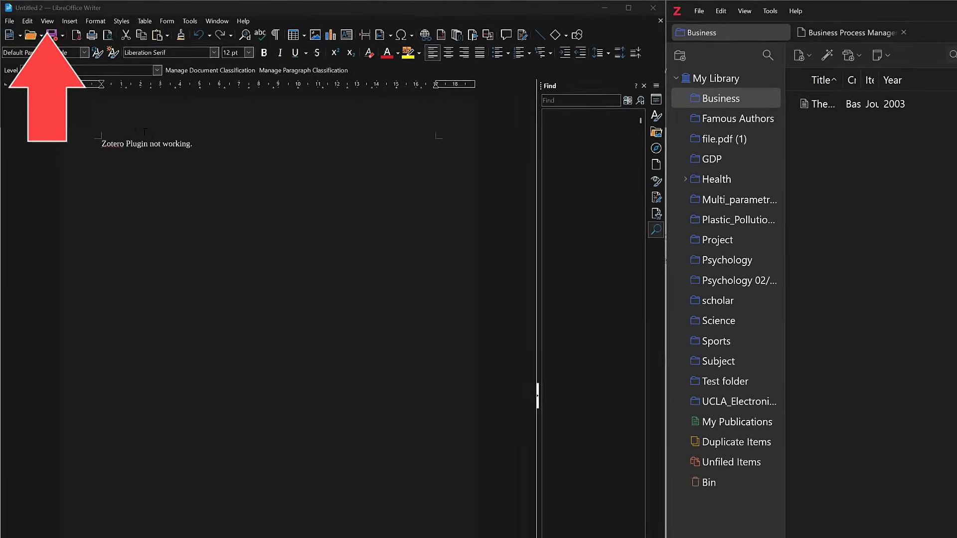
# Step: Enable the Zotero toolbar from the View > Toolbars list
pyautogui.click(47, 22)
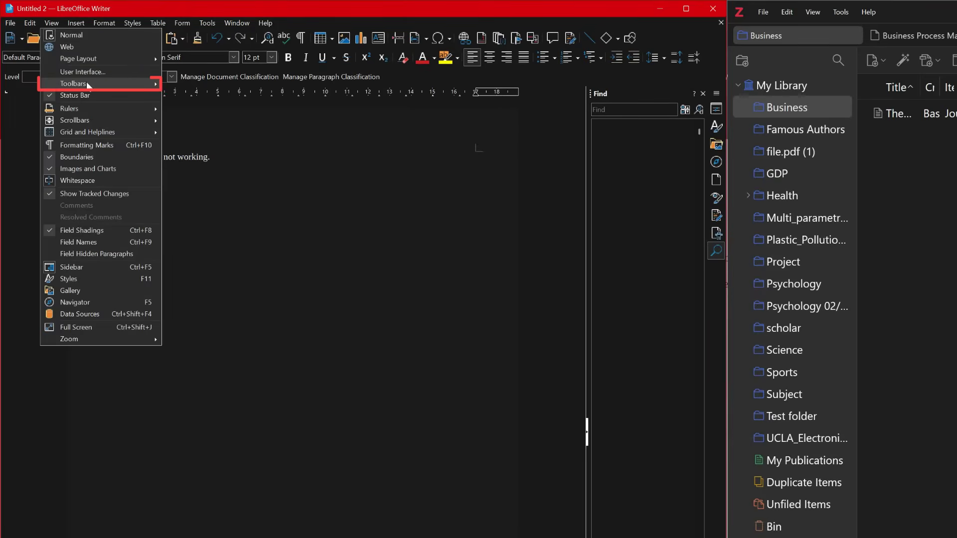
pyautogui.moveTo(160, 84)
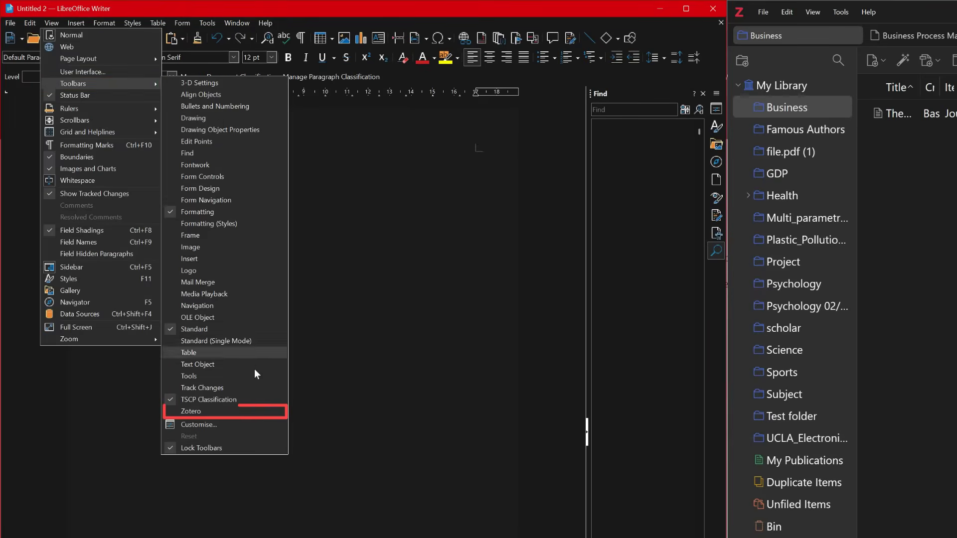
pyautogui.click(245, 412)
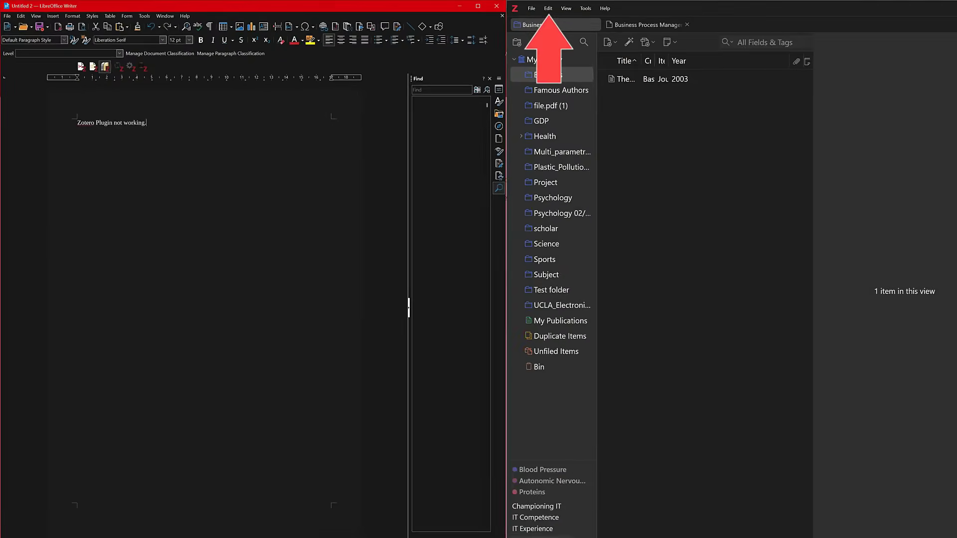
pyautogui.click(517, 9)
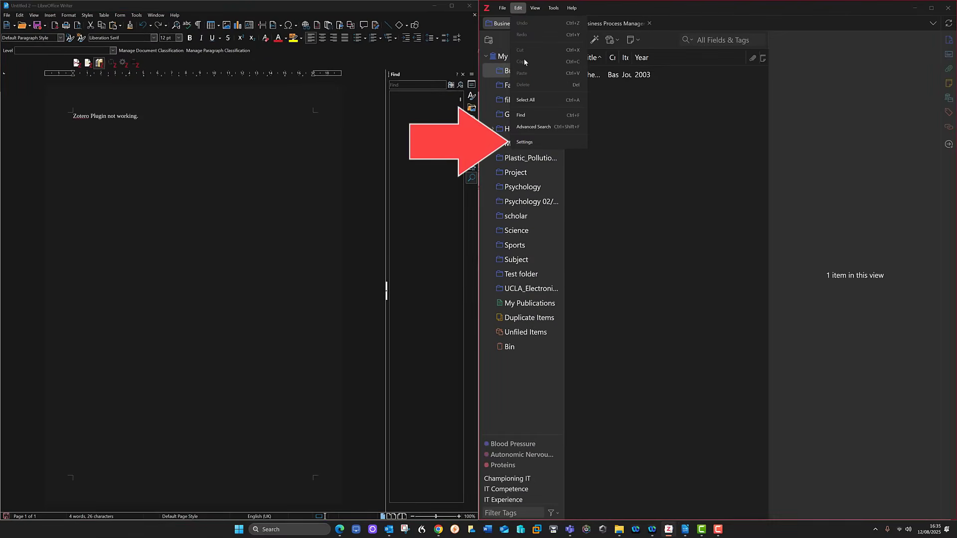
pyautogui.click(526, 142)
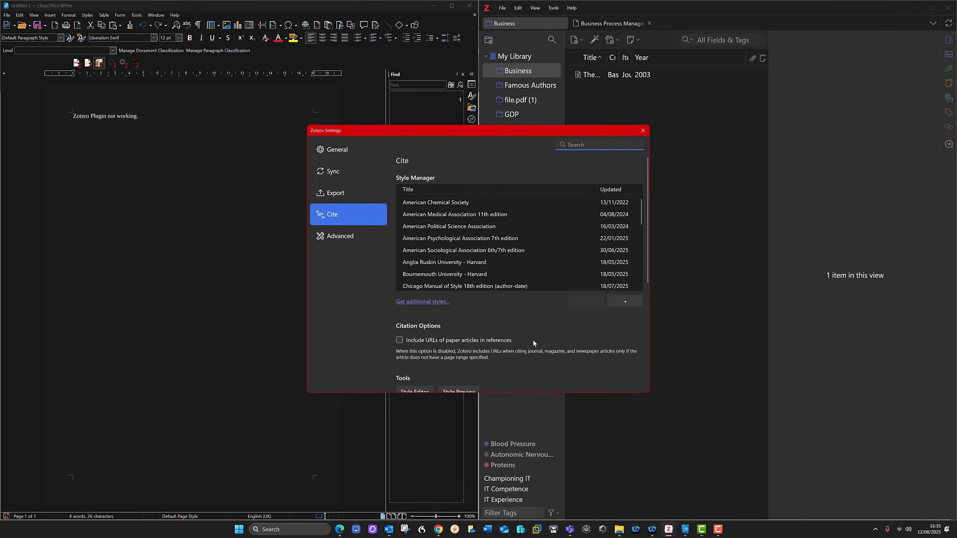
pyautogui.scroll(-5, 533, 340)
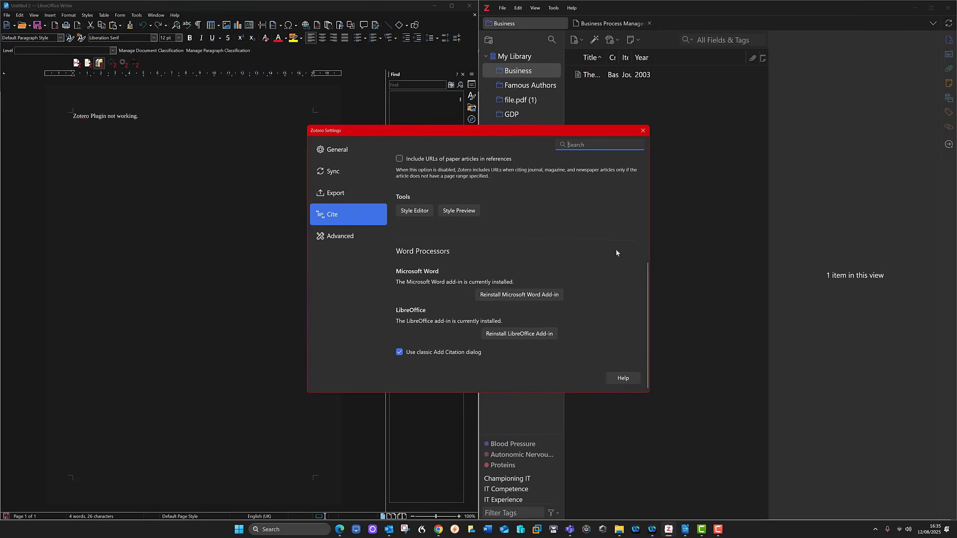
pyautogui.click(643, 130)
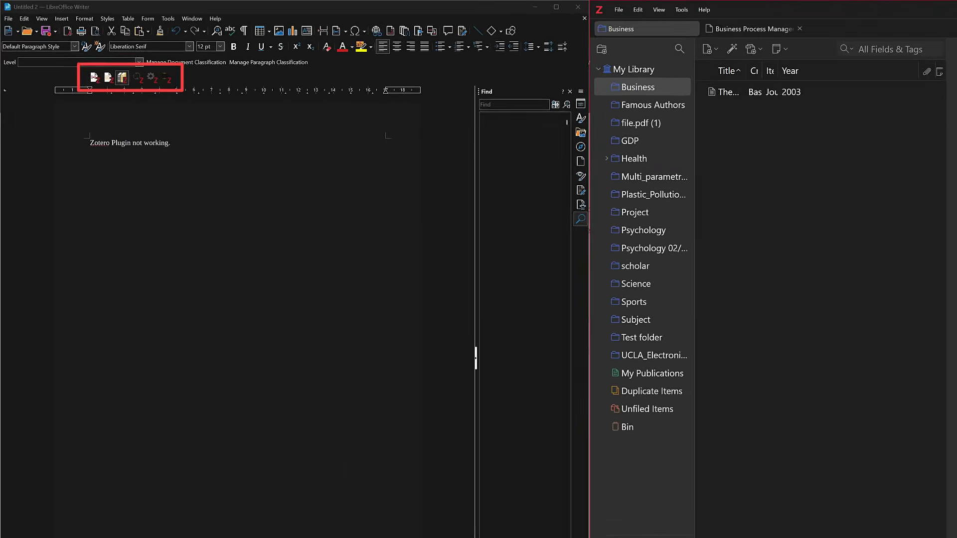
# Step: Return to the Writer document and select the single item in Zotero's Business collection
pyautogui.click(179, 141)
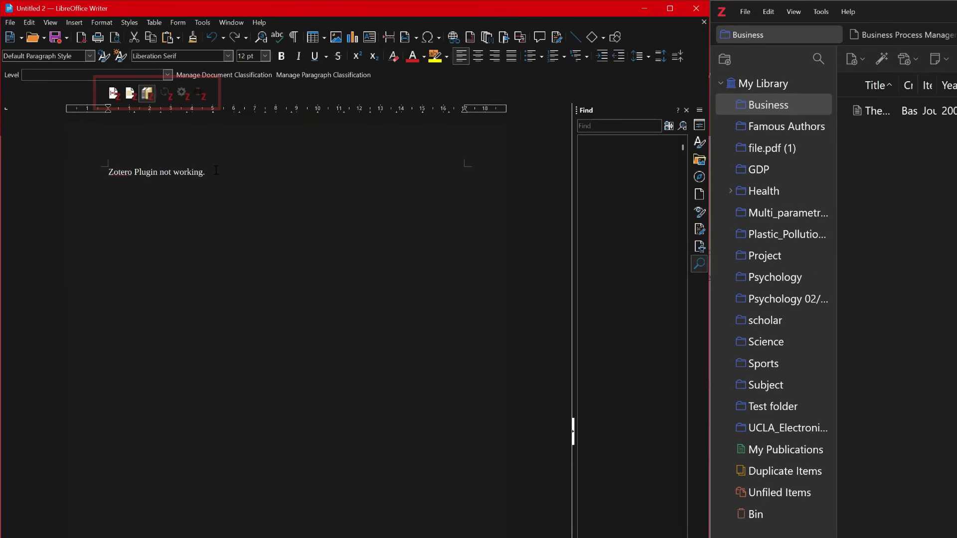
pyautogui.click(909, 115)
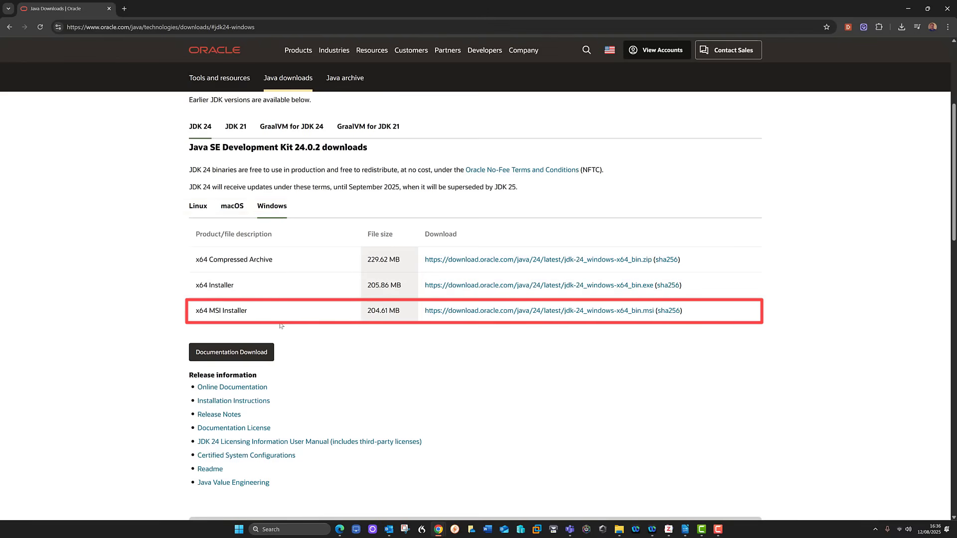
# Step: Download jdk-24_windows-x64_bin.msi, the JDK 24 x64 MSI installer for Windows
pyautogui.click(520, 314)
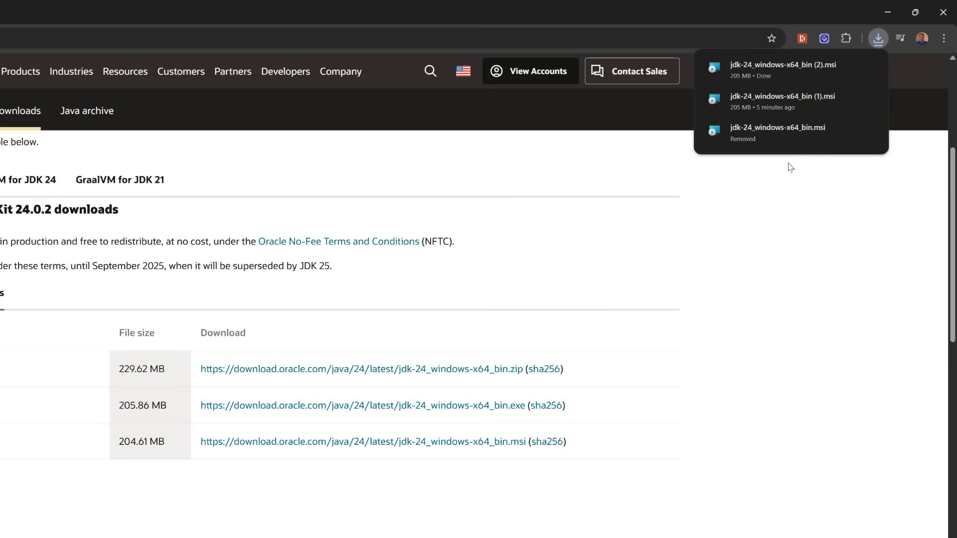
# Step: Run the JDK 24.0.2 installer, cancel at the files-in-use prompt, and decline reinstalling
pyautogui.click(792, 106)
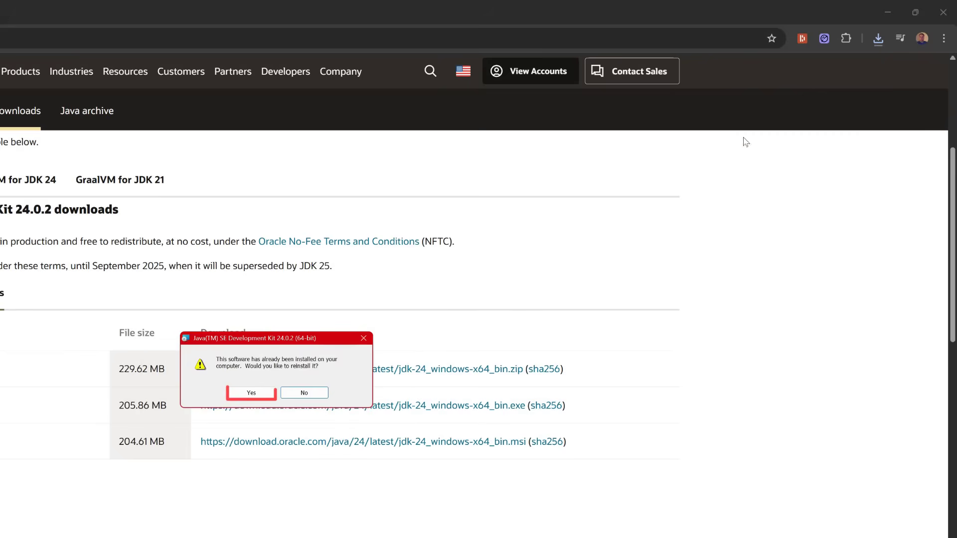
pyautogui.click(267, 393)
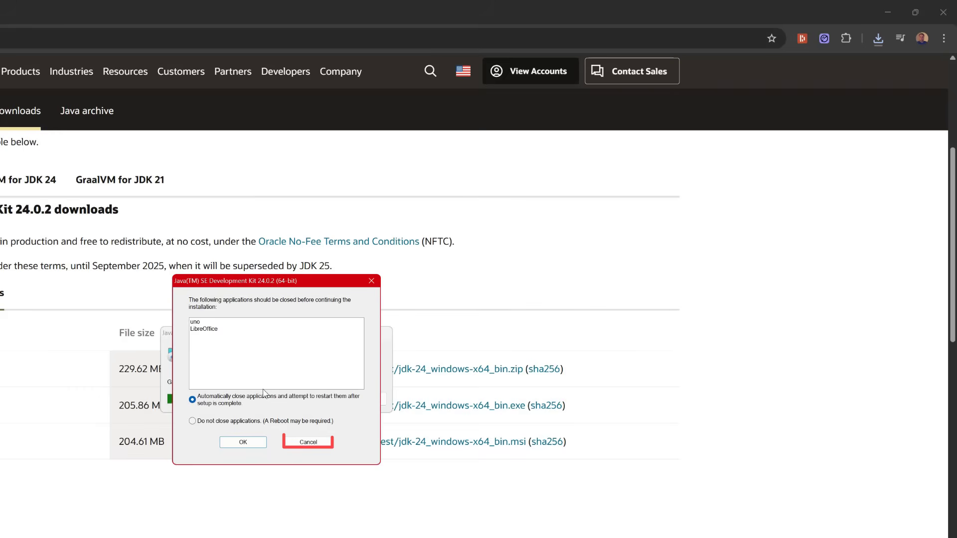
pyautogui.click(316, 442)
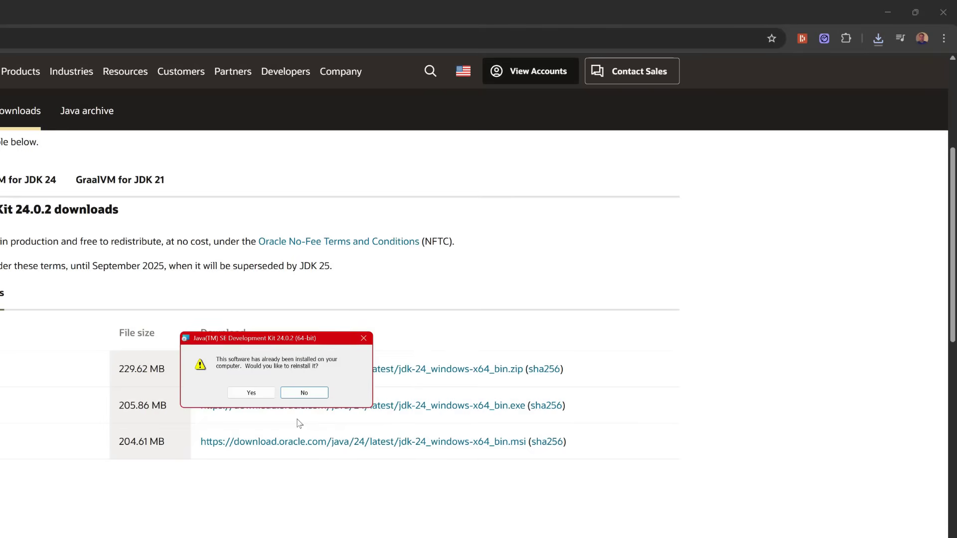
pyautogui.click(303, 392)
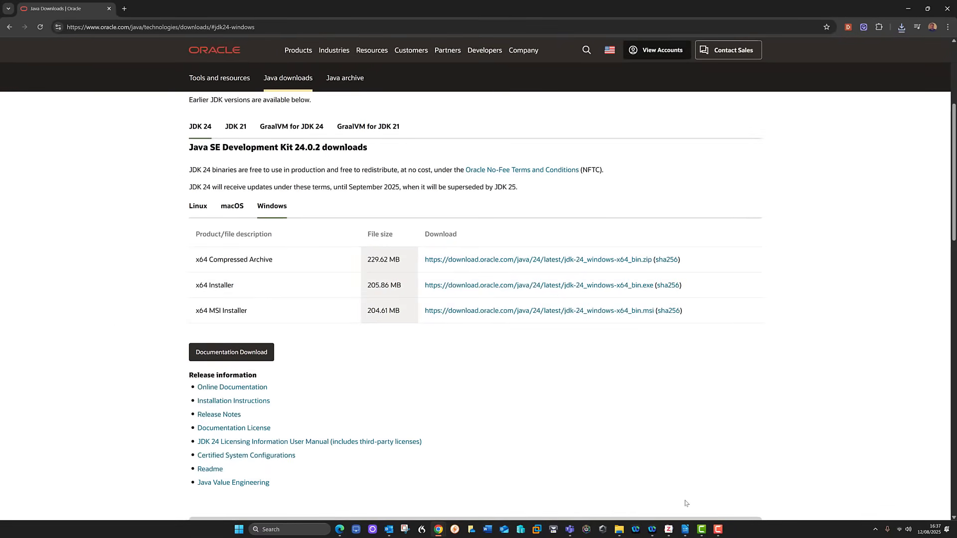
# Step: Maximize Writer and enable Oracle's 24.0.2 Java runtime in Options > LibreOffice > Advanced
pyautogui.click(685, 529)
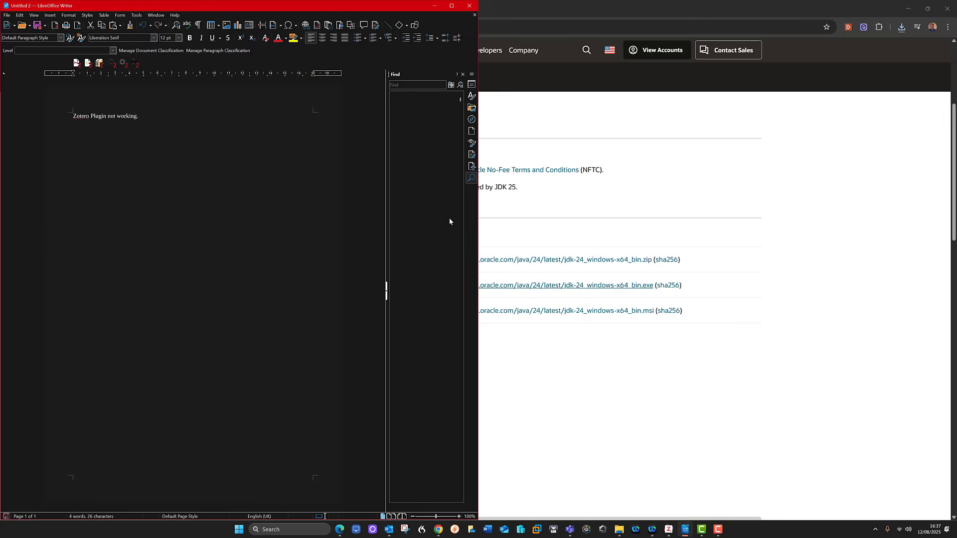
pyautogui.click(452, 6)
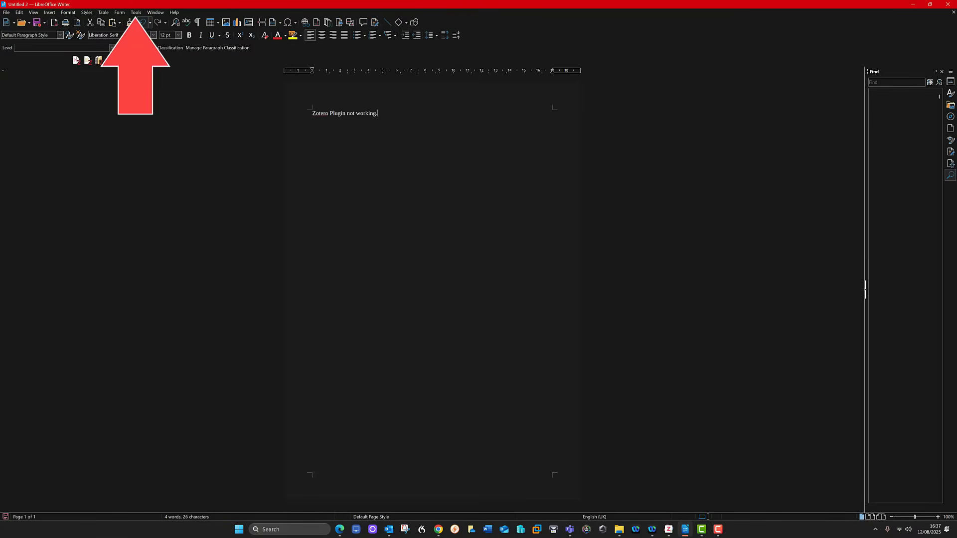
pyautogui.click(136, 13)
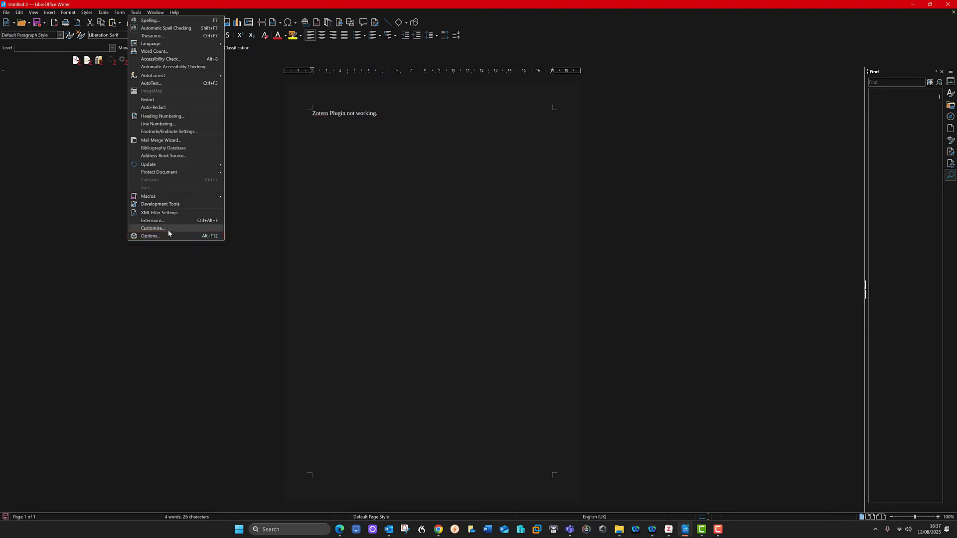
pyautogui.click(152, 236)
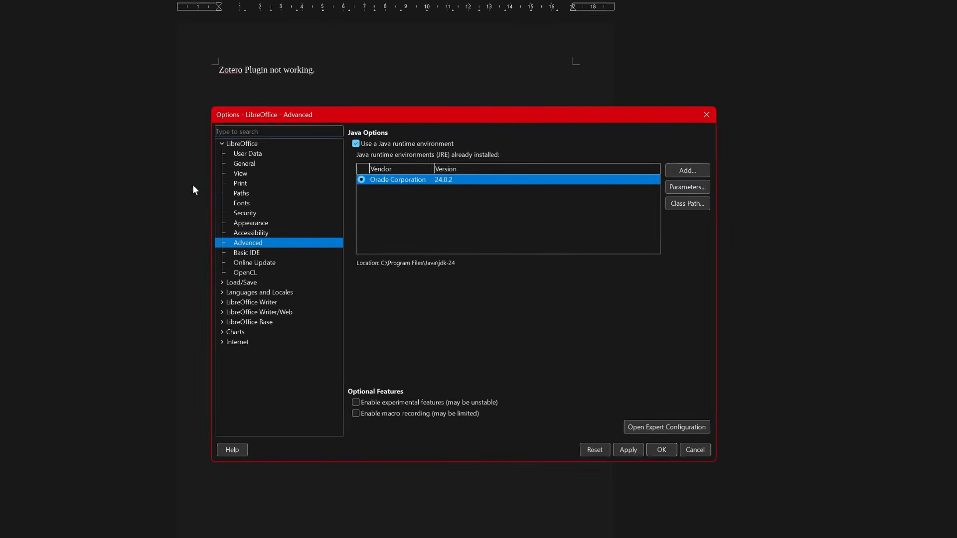
pyautogui.click(217, 144)
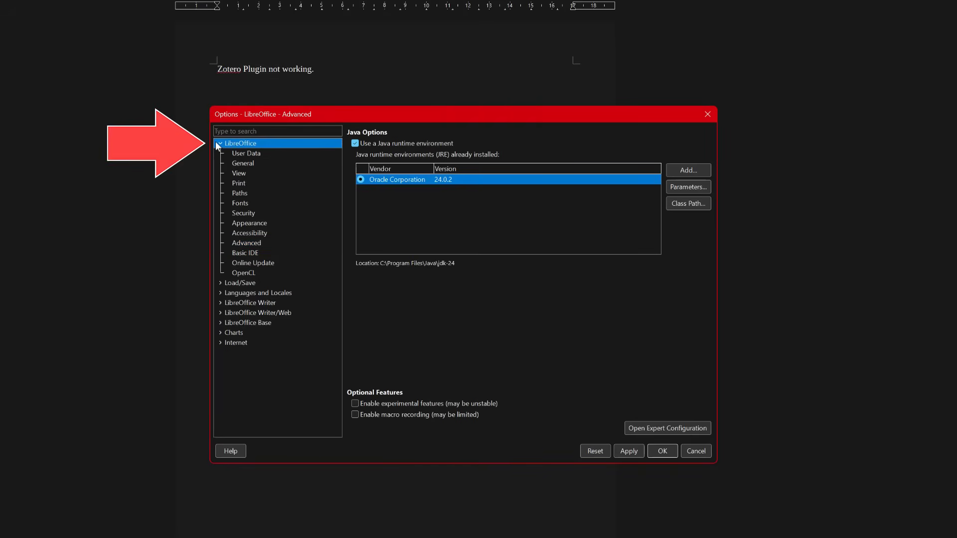
pyautogui.click(219, 144)
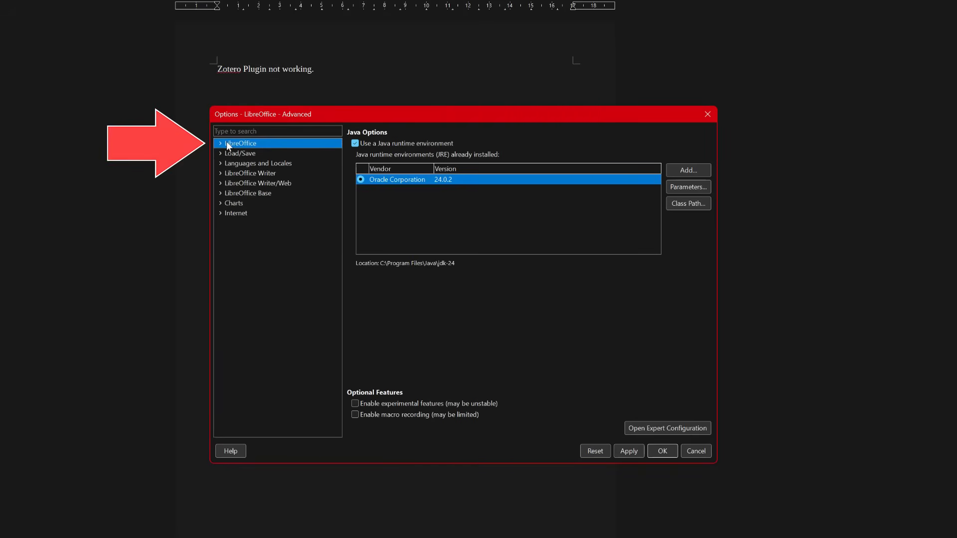
pyautogui.click(220, 143)
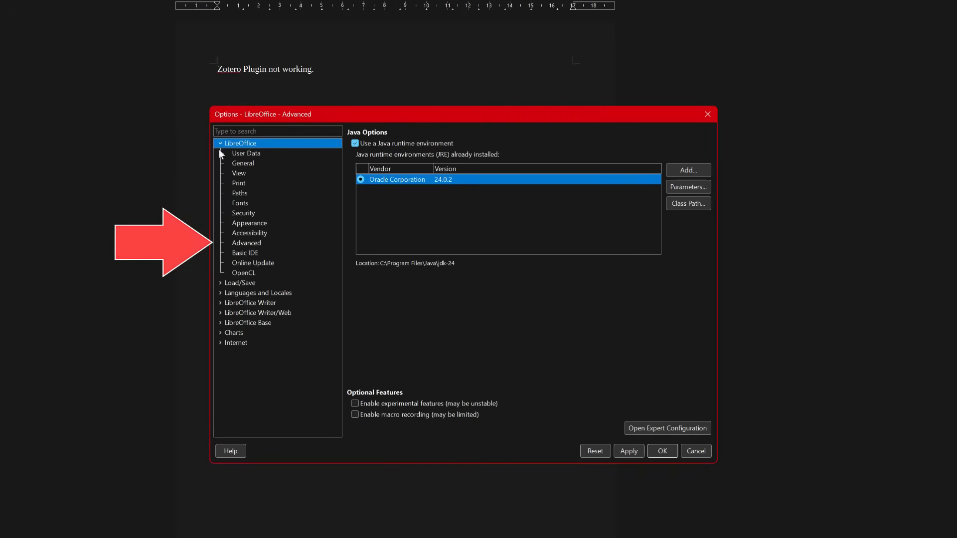
pyautogui.click(250, 243)
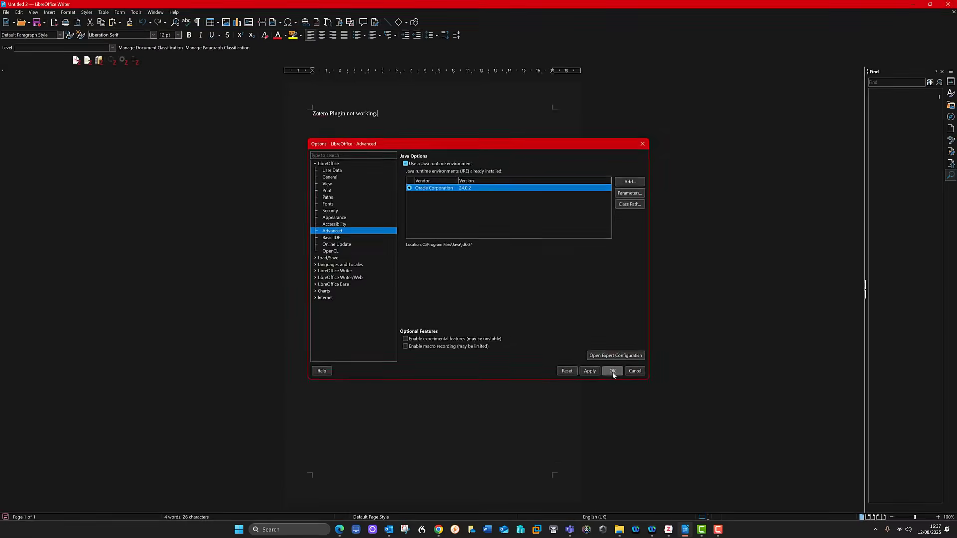
pyautogui.click(624, 391)
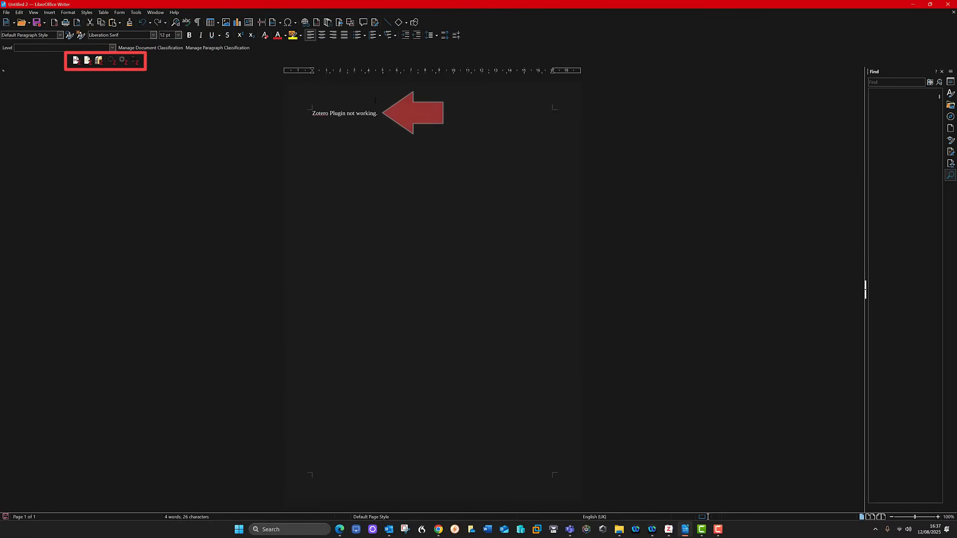
# Step: Start a Zotero citation and keep Bournemouth University - Harvard as the document's citation style
pyautogui.click(77, 61)
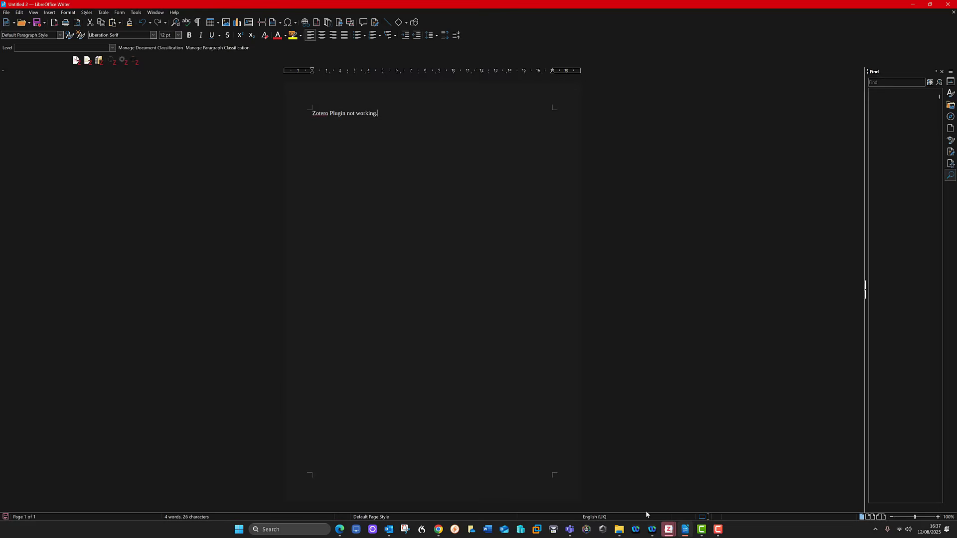
pyautogui.click(668, 530)
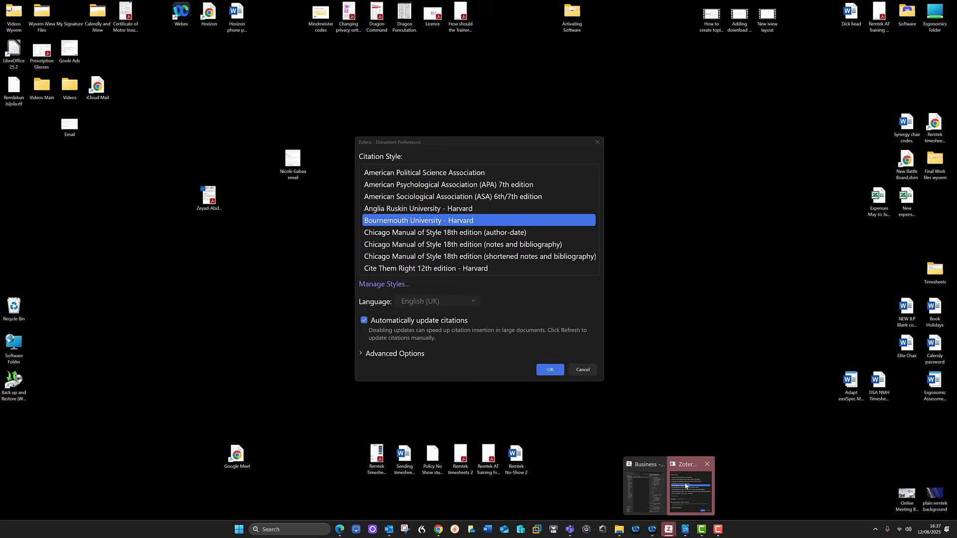
pyautogui.click(684, 484)
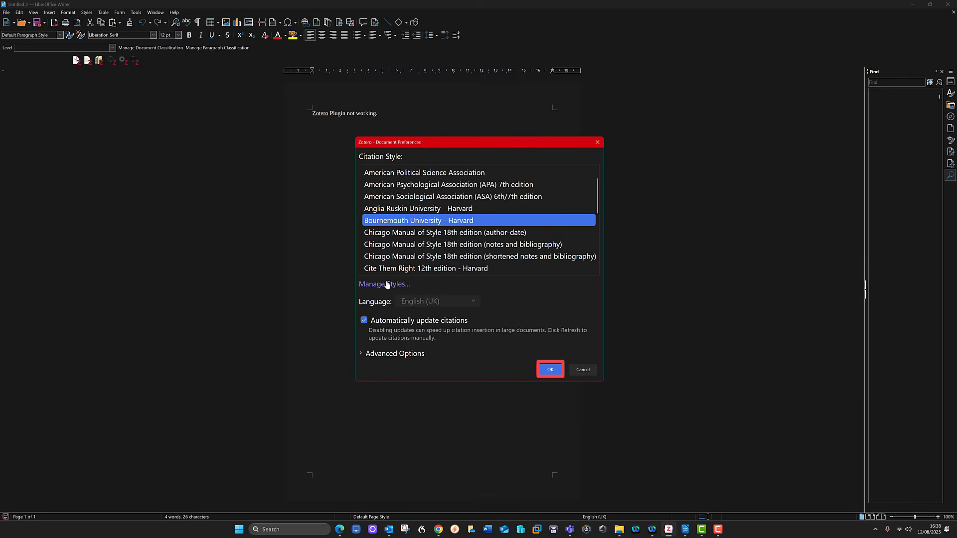
pyautogui.click(550, 369)
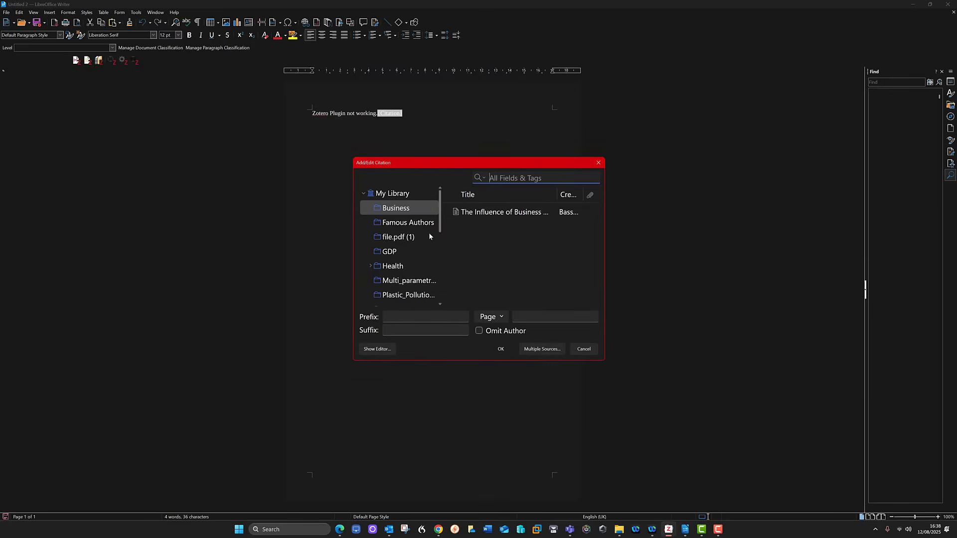
pyautogui.click(414, 223)
# Step: Cite the business managers' IT competence article (2003) and insert its bibliography entry
pyautogui.click(406, 211)
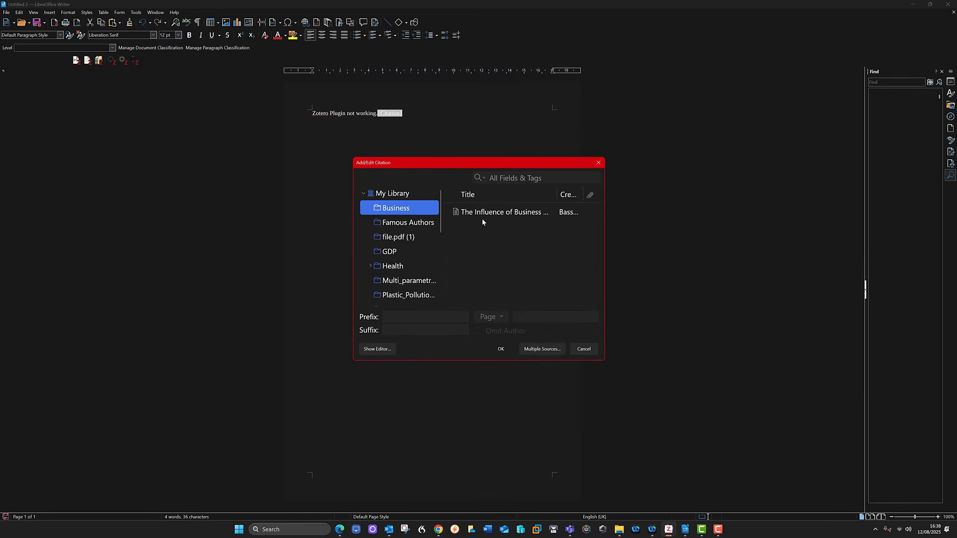
pyautogui.click(494, 214)
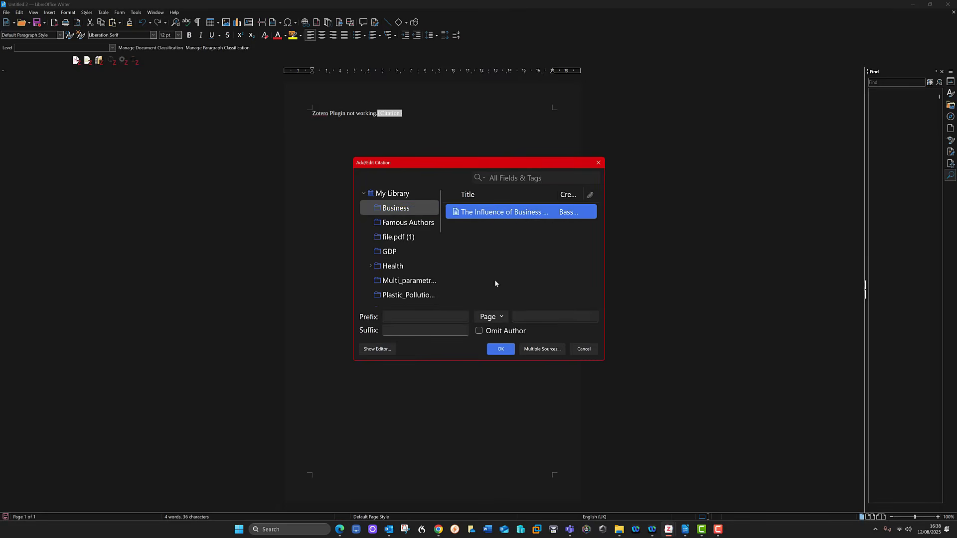
pyautogui.click(499, 349)
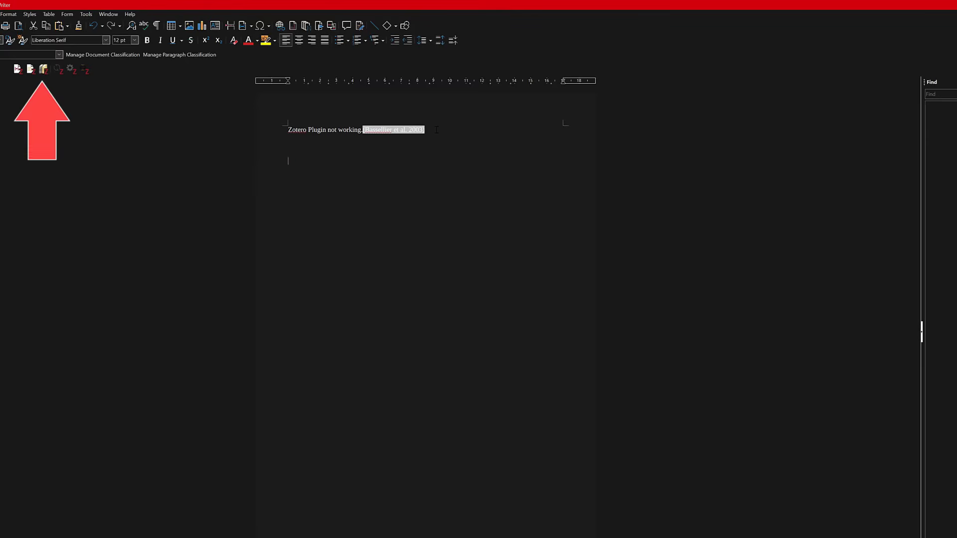
pyautogui.click(44, 70)
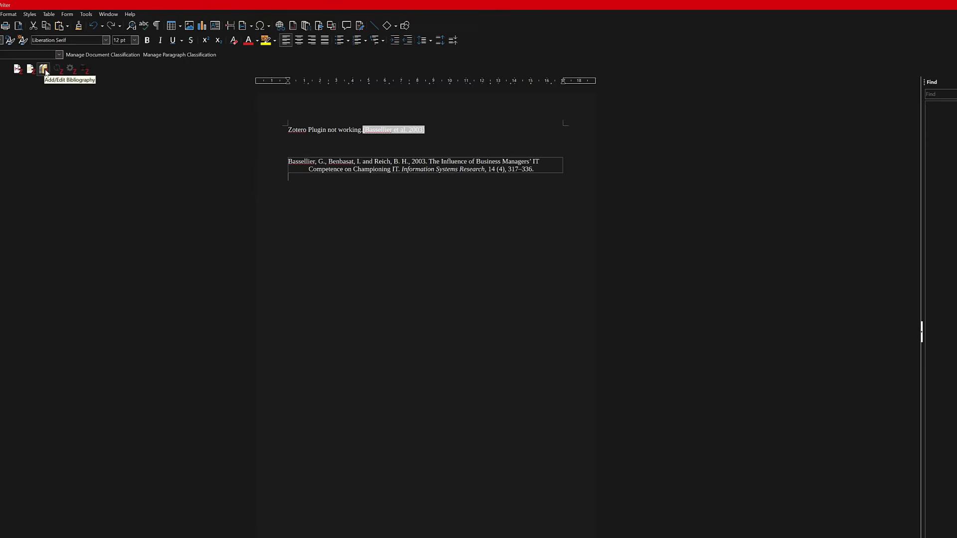